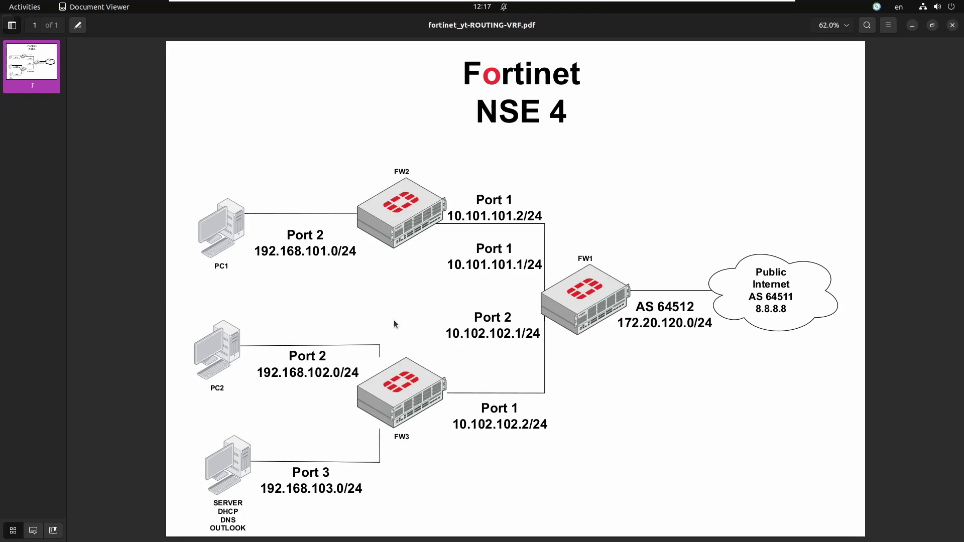
After reading the VRF lab diagram, switch to the FW1 FortiGate dashboard in Firefox
key("alt+Tab")
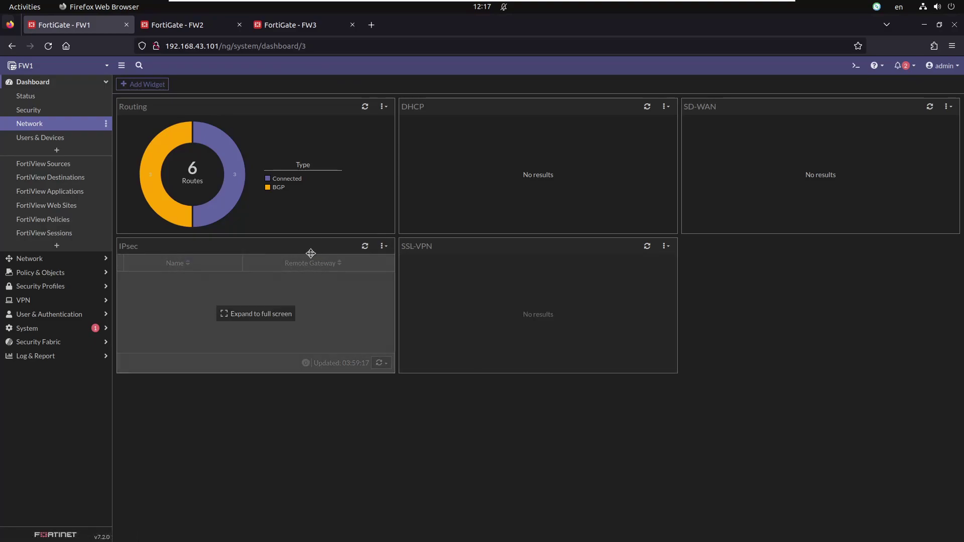
Expand the Routing widget and view the FW1, FW2 and FW3 routing tables, then return to Terminator
left_click(159, 199)
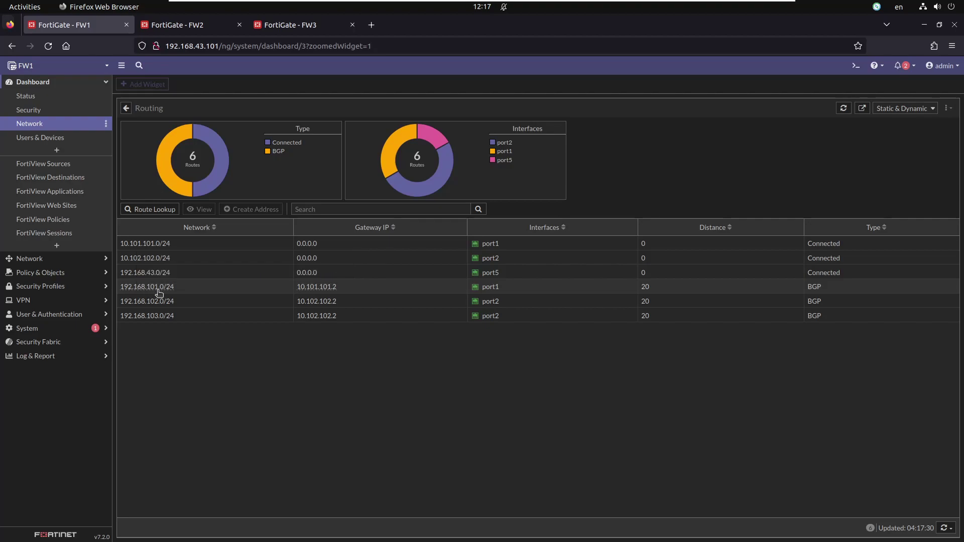
mouse_move(151, 308)
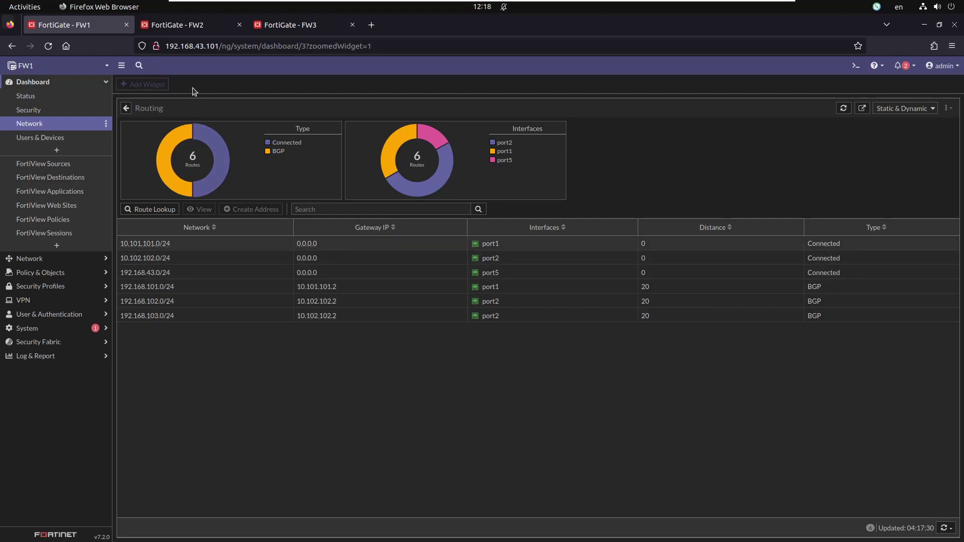
left_click(194, 24)
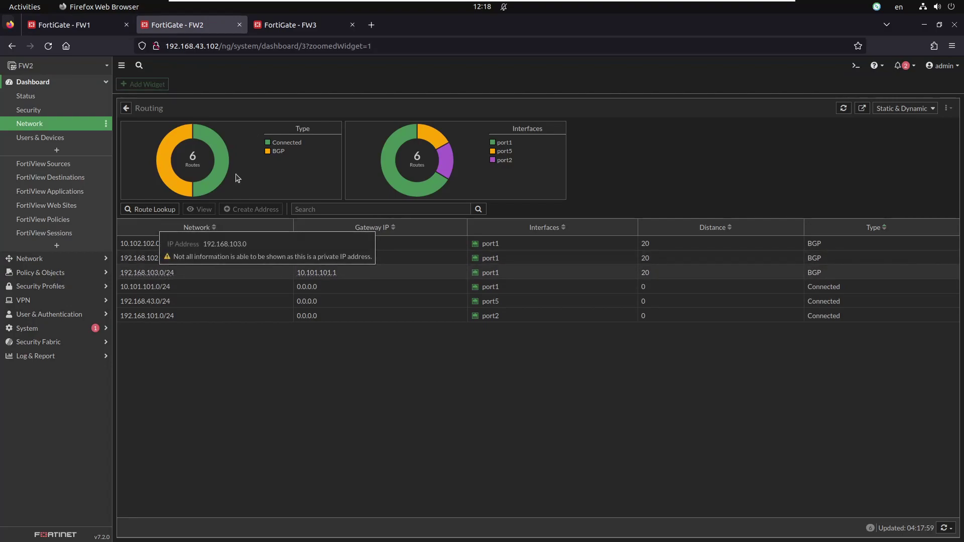
left_click(278, 30)
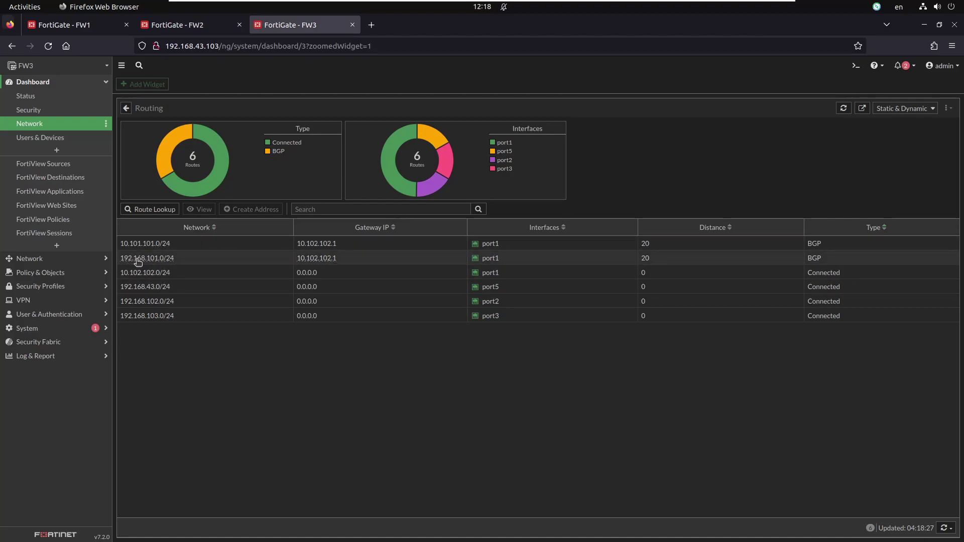
mouse_move(138, 263)
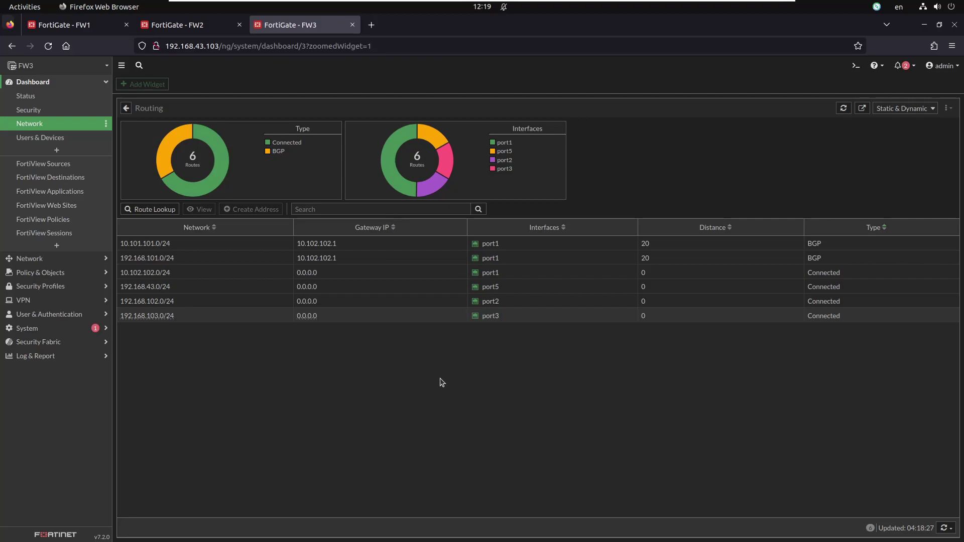
key("alt+Tab")
From FW2, ping 192.168.102.1 and 192.168.103.1 with exec ping
left_click(704, 133)
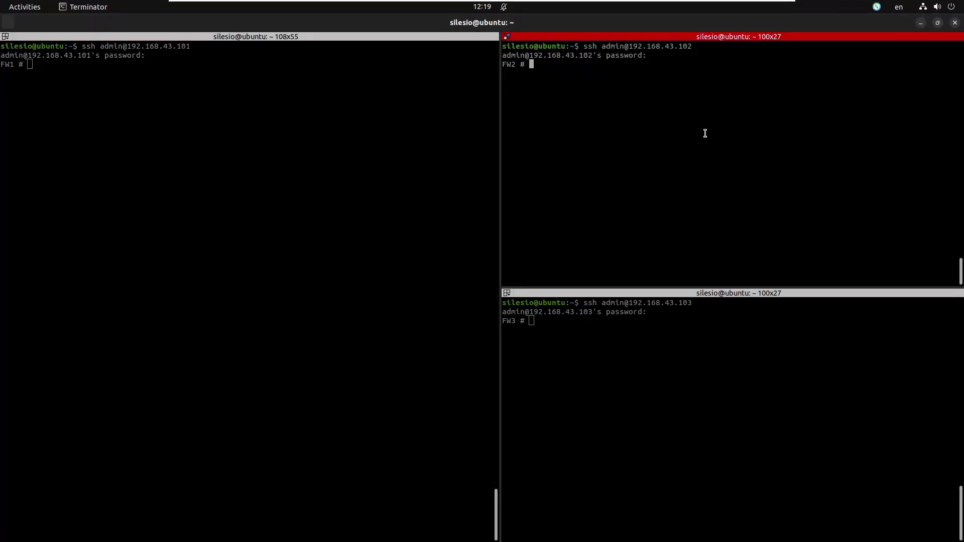
type("exec ping 192.168.102.1")
key("Return")
key("ctrl+c")
key("Up")
key("BackSpace")
key("BackSpace")
key("BackSpace")
type("3.1")
key("Return")
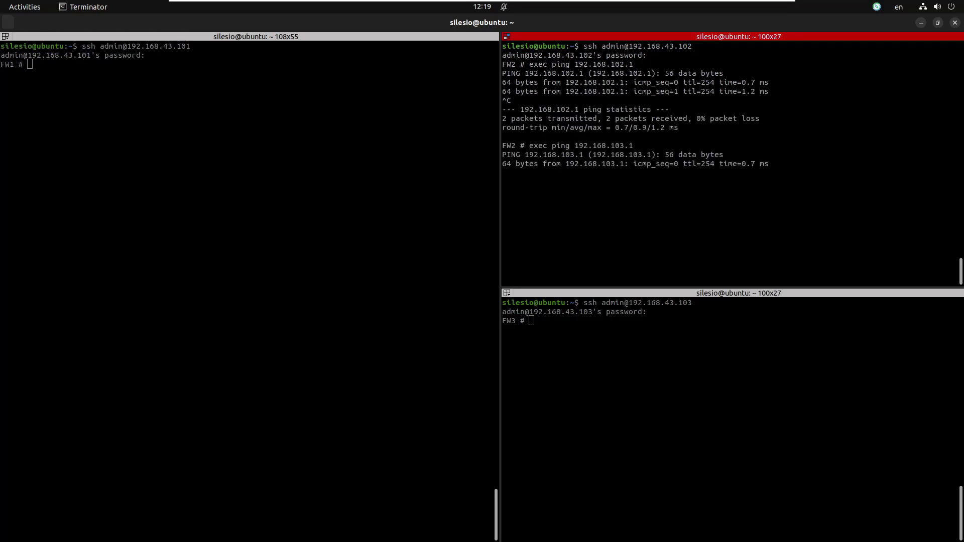
key("ctrl+c")
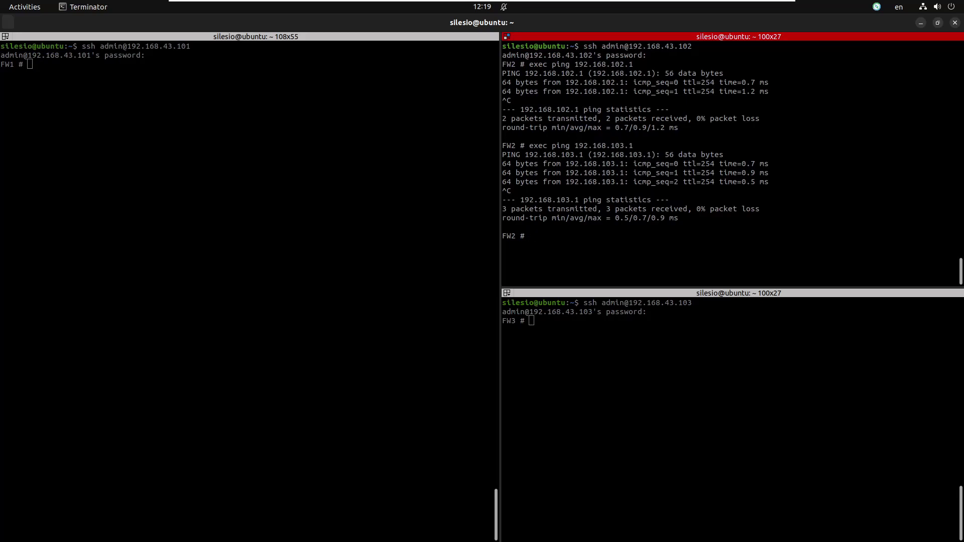
Show FW2's firewall policy, revealing the single PERMIT-ALL rule
type("show fire")
key("Tab")
type("policy")
key("Return")
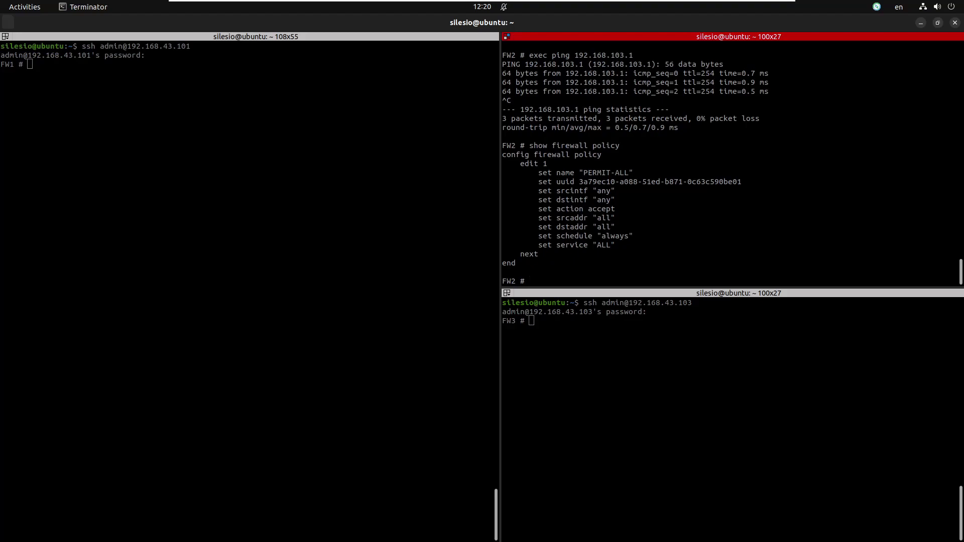
left_click(30, 64)
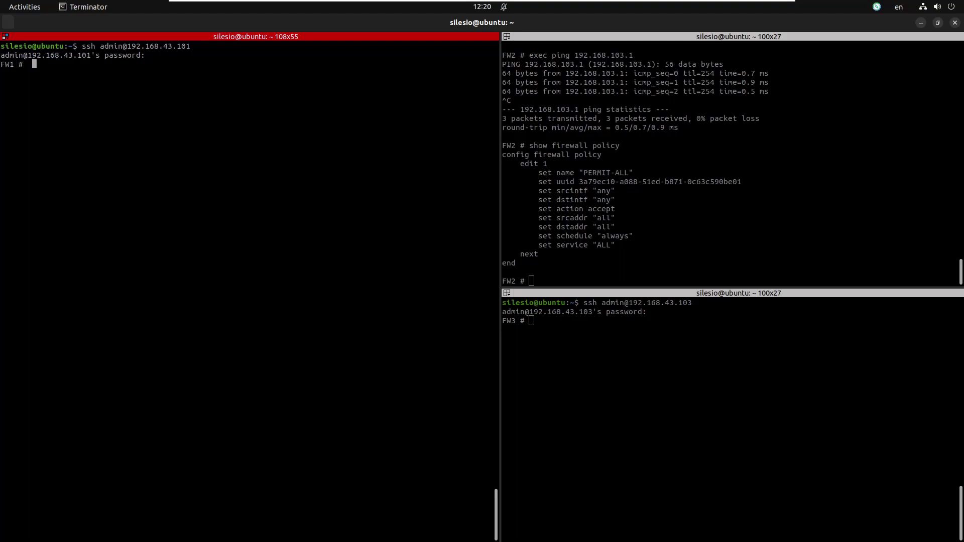
Under config system interface on FW1, set port1 to vrf 12
key("Return")
type("config")
type("system interface")
key("Return")
type("edit port1")
key("Return")
type("set vrf 12")
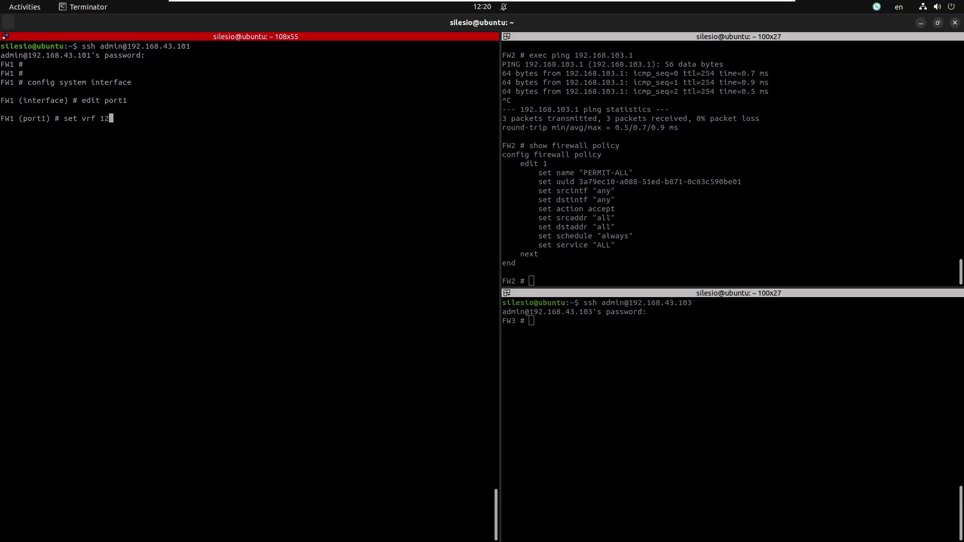
key("Return")
type("next")
key("Return")
Set port2 to vrf 13 and end the interface configuration
type("edit port2")
key("Return")
type("set vrf 143")
key("BackSpace")
key("BackSpace")
type("3")
key("Return")
type("nex")
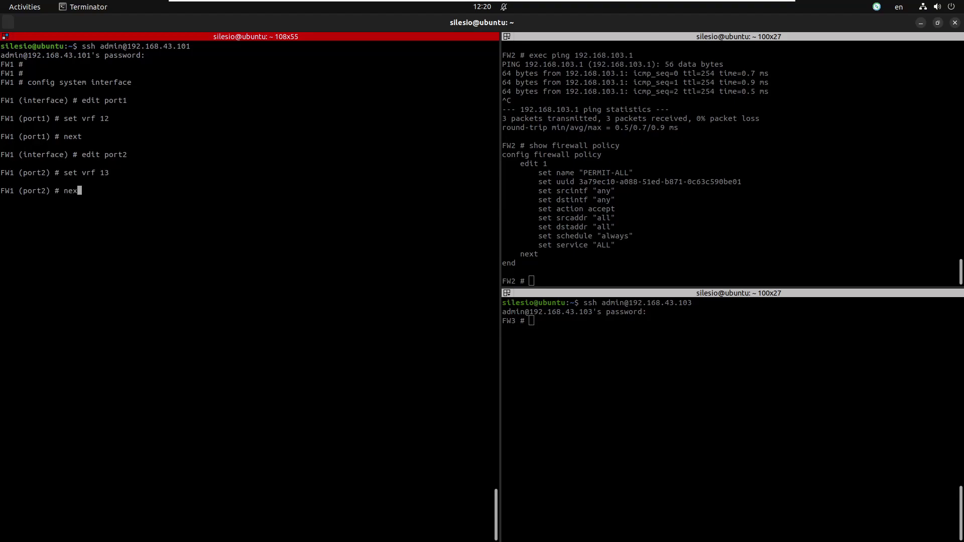
type("t")
key("Return")
type("end")
key("Return")
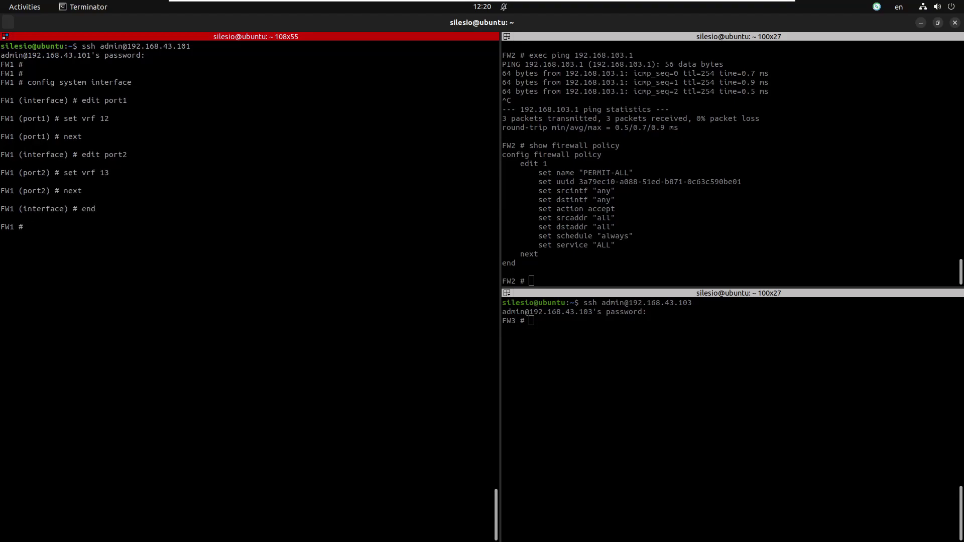
Run get router info routing-table all to list FW1's per-VRF routes
type("get router info rout")
key("Tab")
type("all")
key("Return")
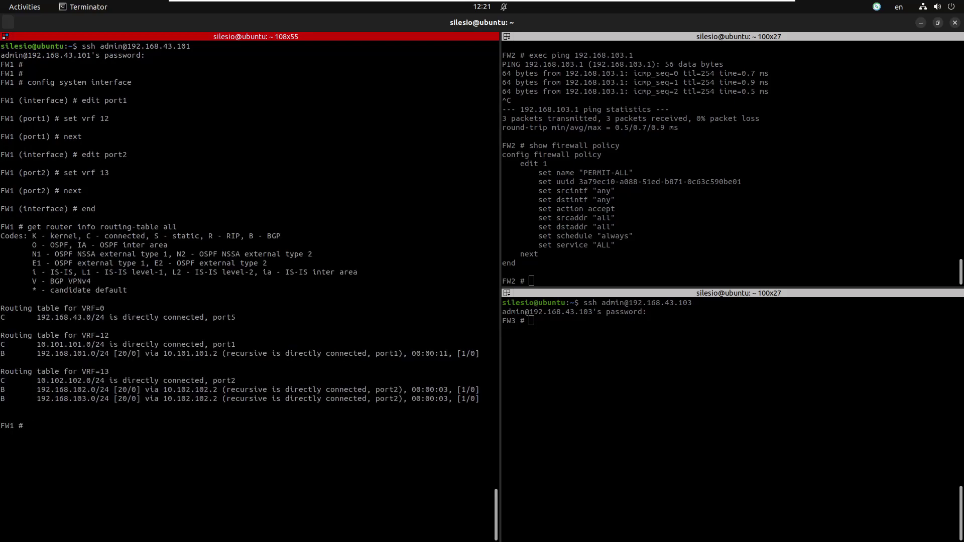
Highlight FW1's VRF 0, VRF 12 and VRF 13 routing tables in turn
left_click_drag(69, 309, 140, 315)
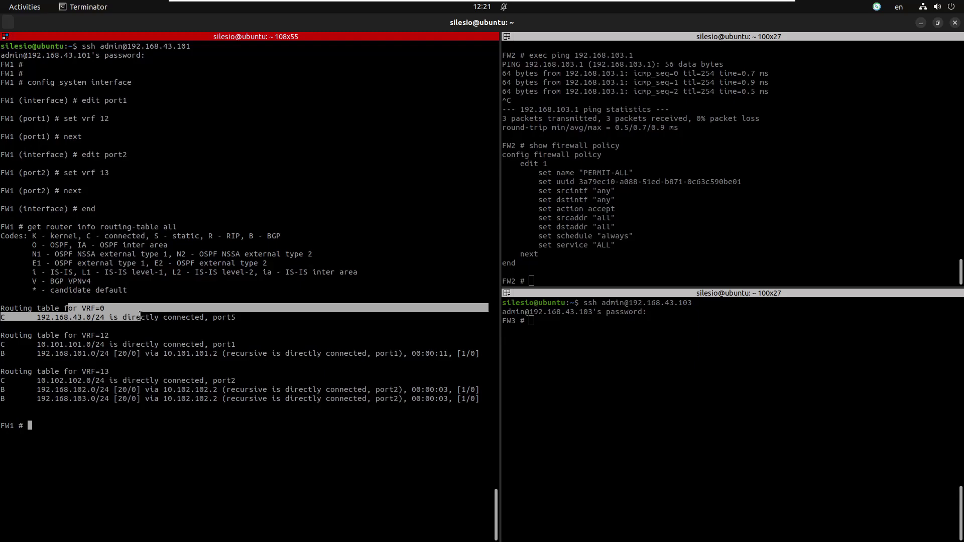
left_click_drag(60, 334, 135, 362)
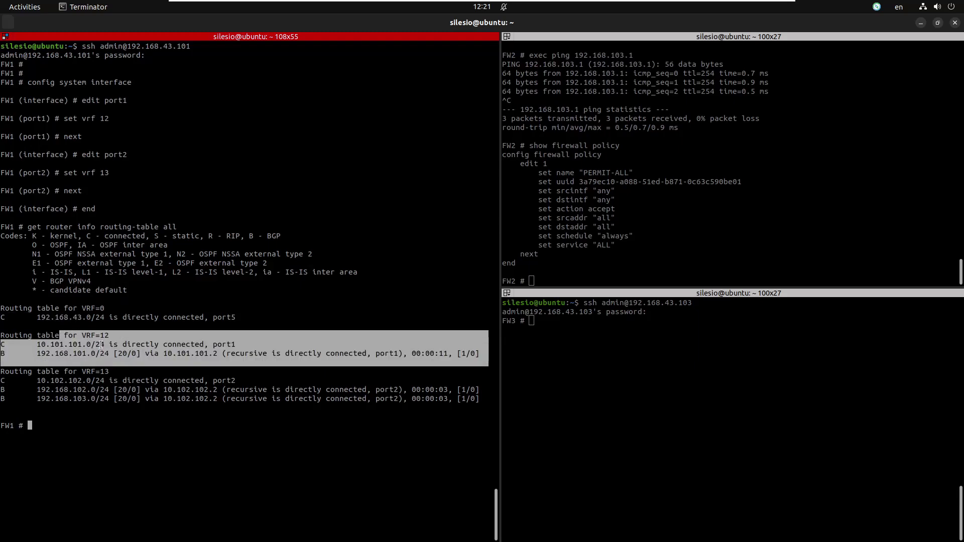
left_click_drag(77, 374, 115, 373)
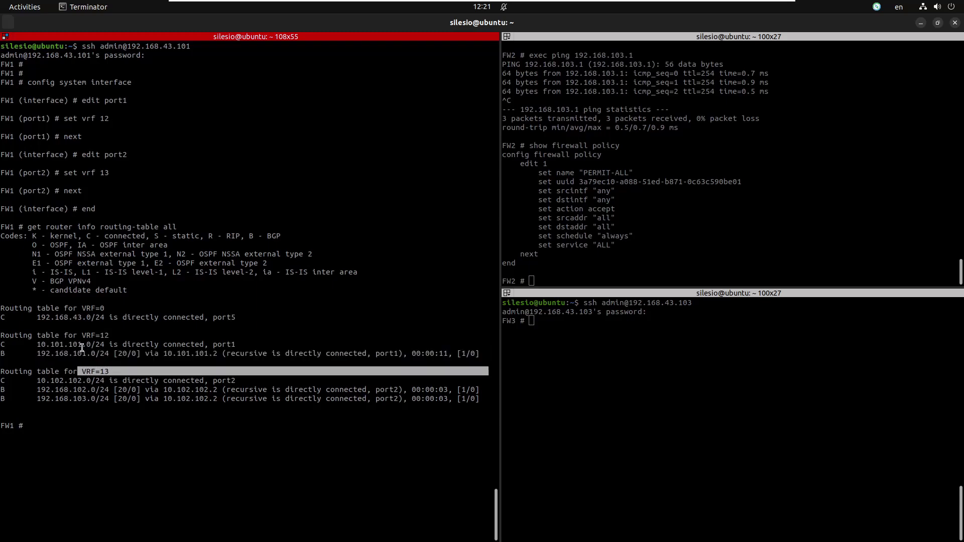
left_click(654, 237)
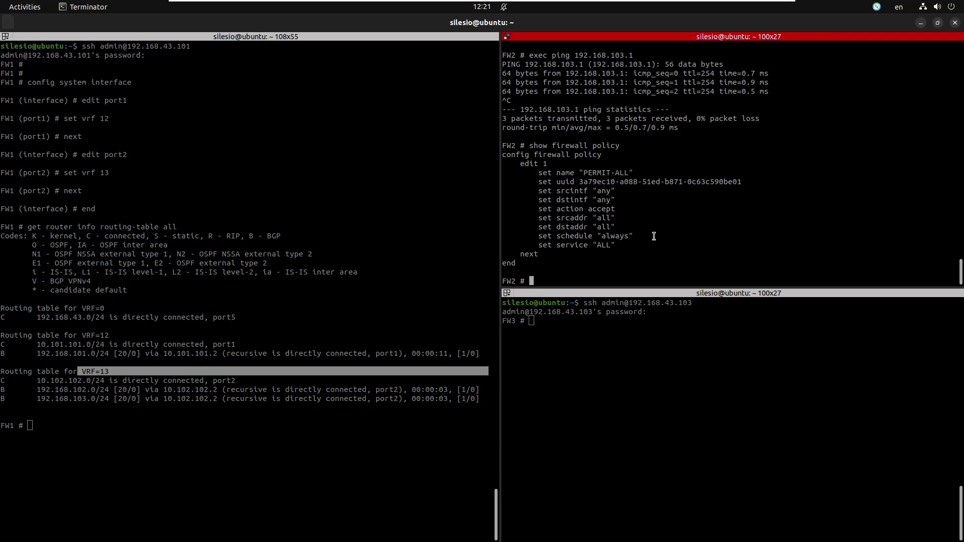
Run get router info routing-table all on FW2, showing only three VRF 0 connected networks
type("get router info routing-table all")
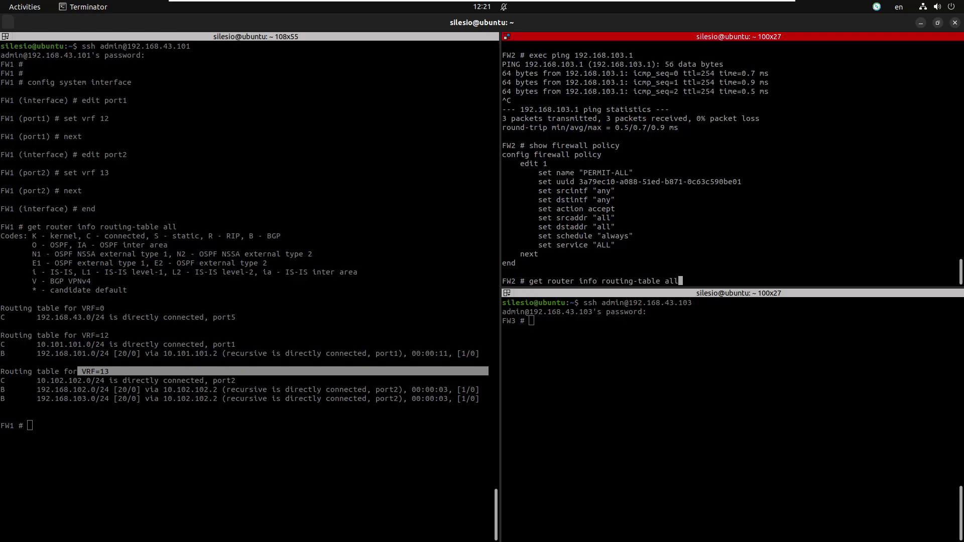
key("Return")
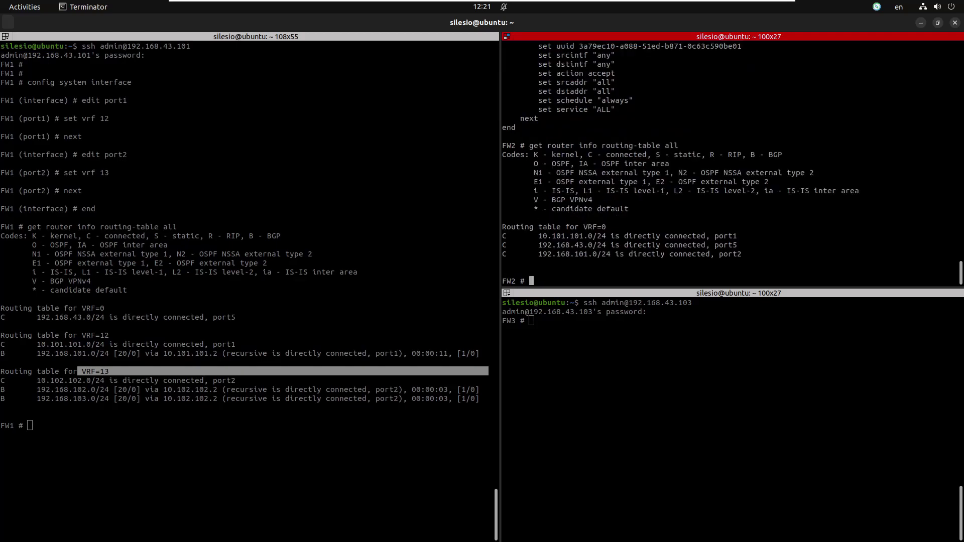